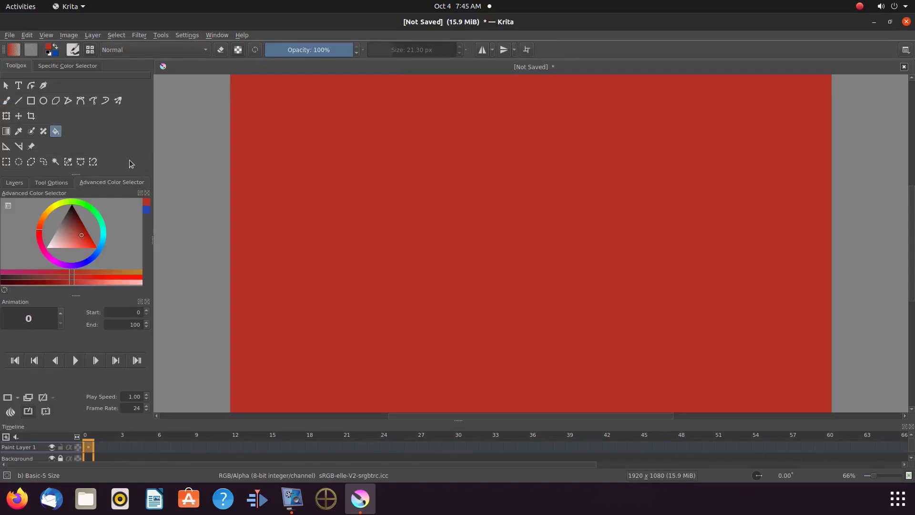
Step: Switch the Fill tool to pattern fills using the Hexacol BW By Tarkan (74×80) pattern
left_click(15, 183)
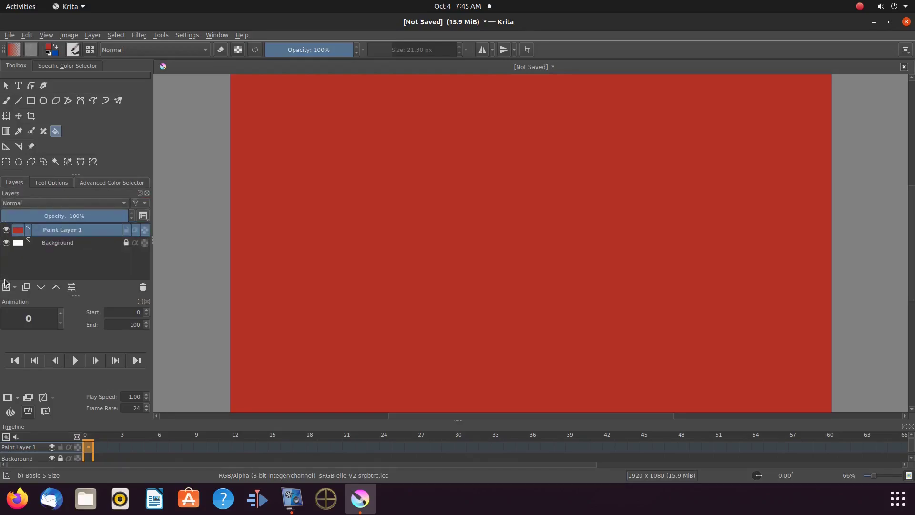
left_click(50, 183)
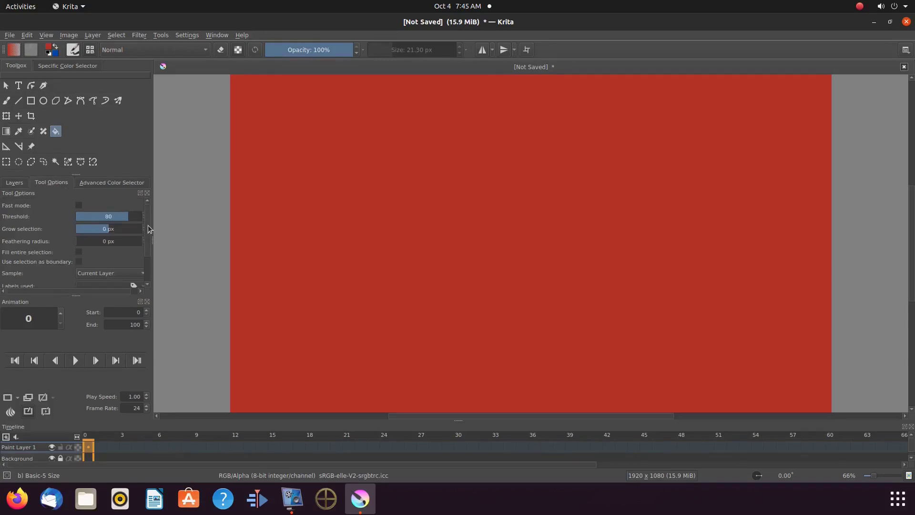
scroll(147, 224, "down", 3)
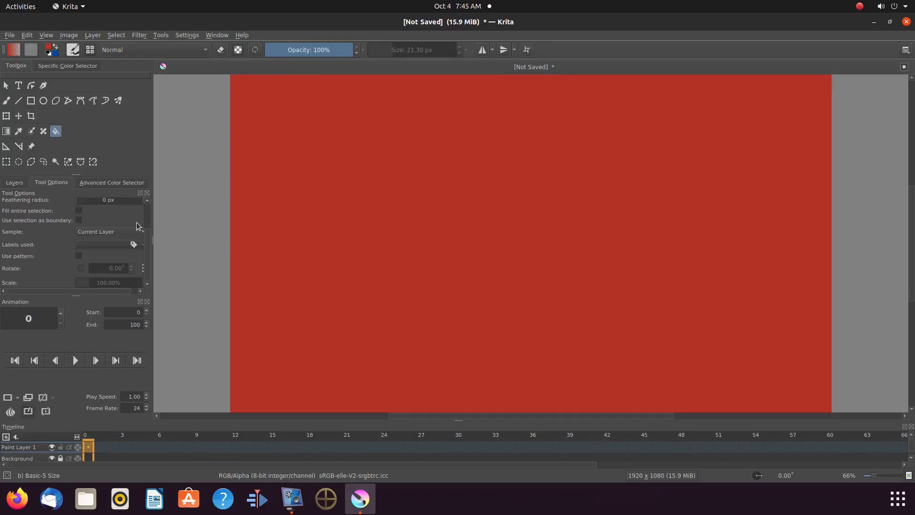
left_click(78, 256)
left_click(31, 50)
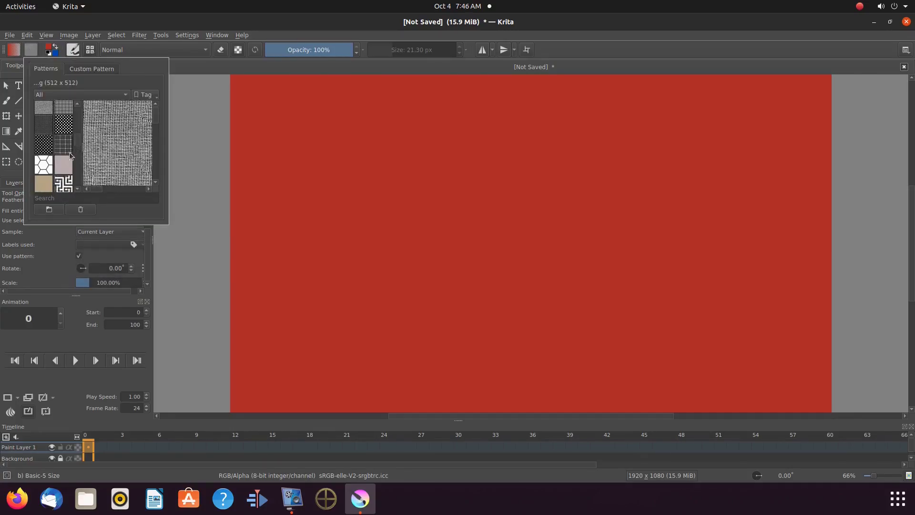
mouse_move(49, 164)
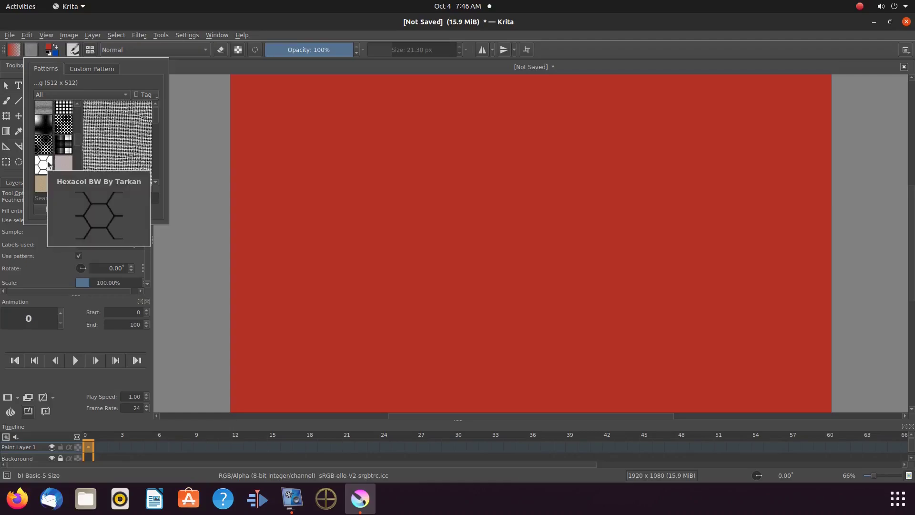
left_click(48, 164)
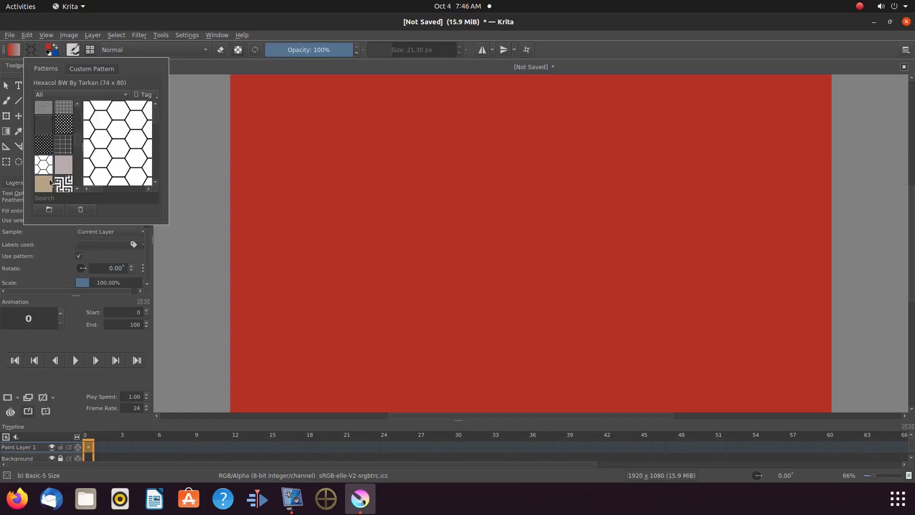
left_click(57, 242)
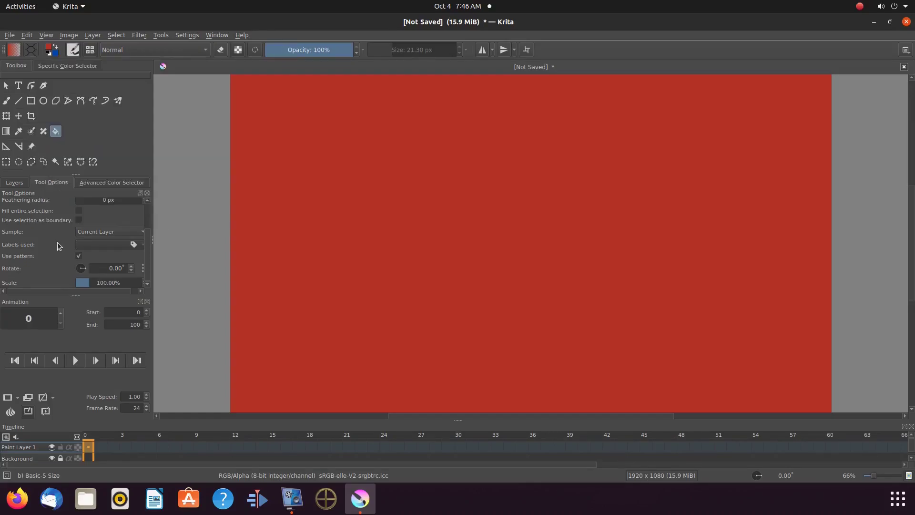
Step: Pattern-fill the canvas with hexagons, then switch to plain blue and fill it again
left_click(404, 217)
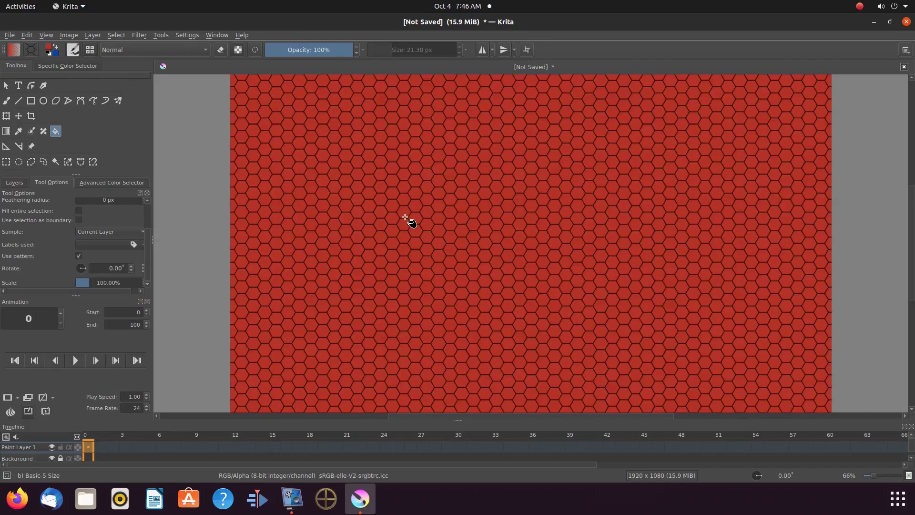
left_click(78, 256)
left_click(121, 184)
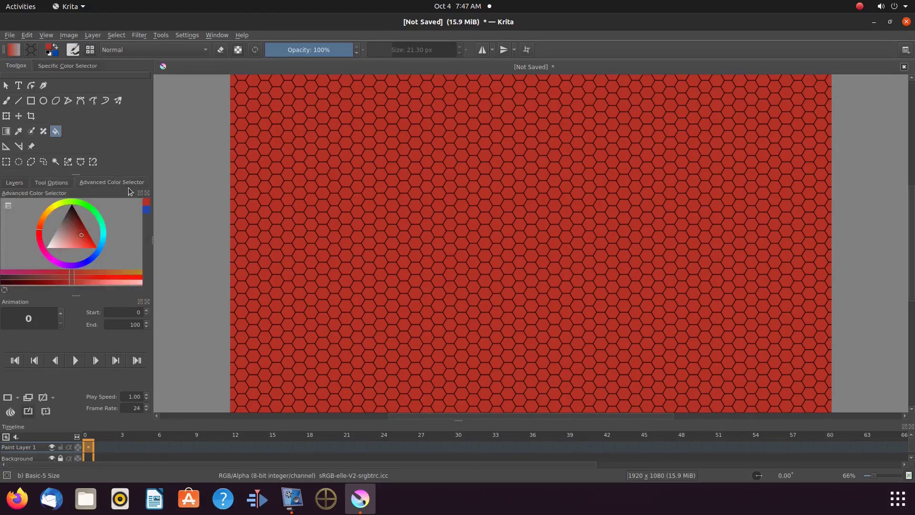
left_click(147, 212)
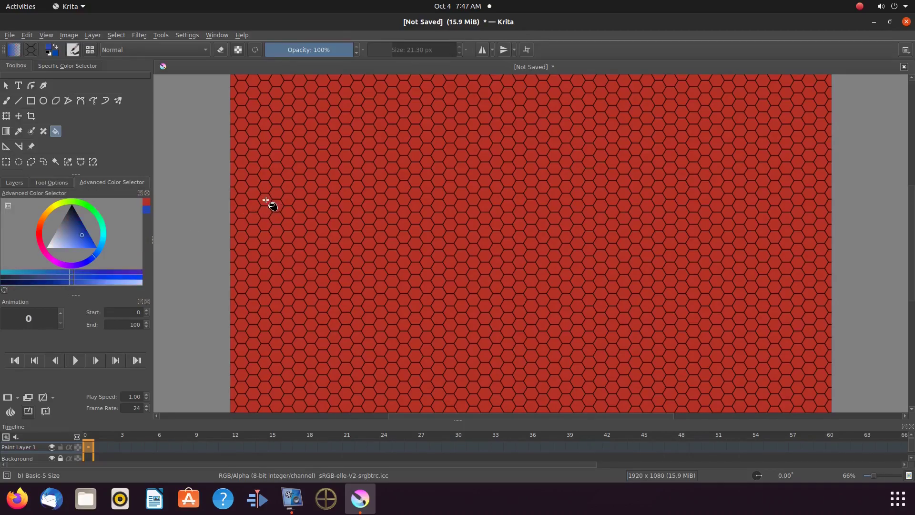
left_click(266, 200)
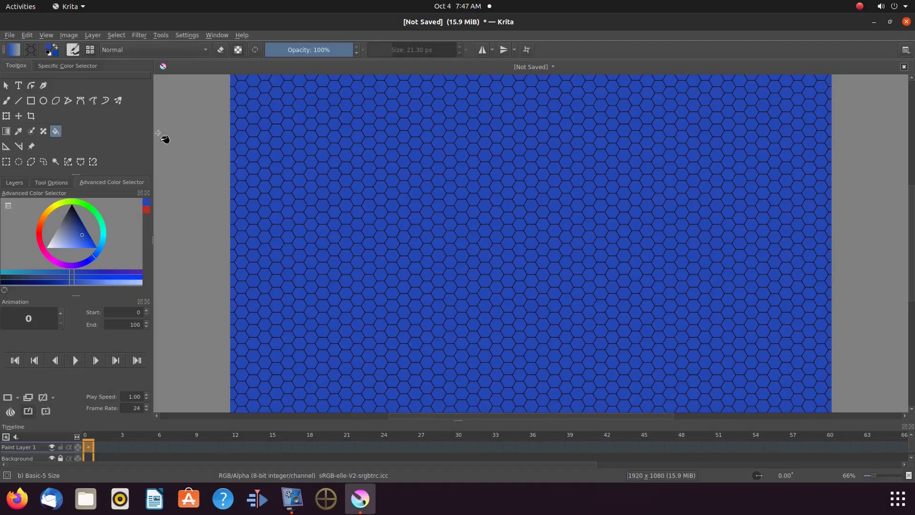
Step: Undo both flood fills to restore plain red, then add Paint Layer 2 above Paint Layer 1
left_click(27, 36)
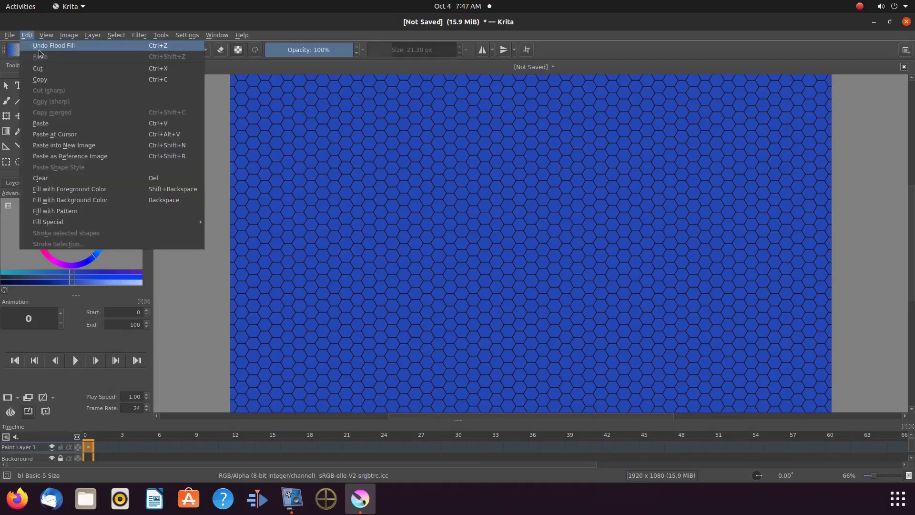
left_click(37, 46)
left_click(28, 35)
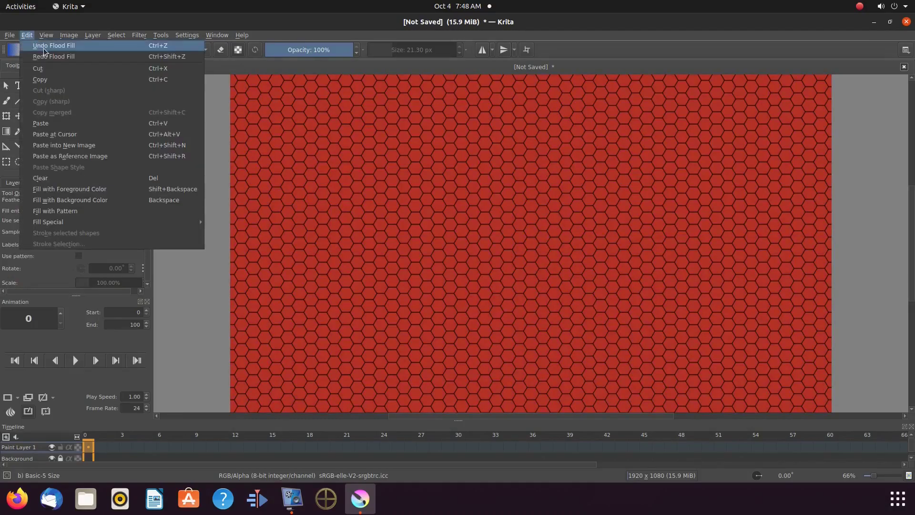
left_click(45, 48)
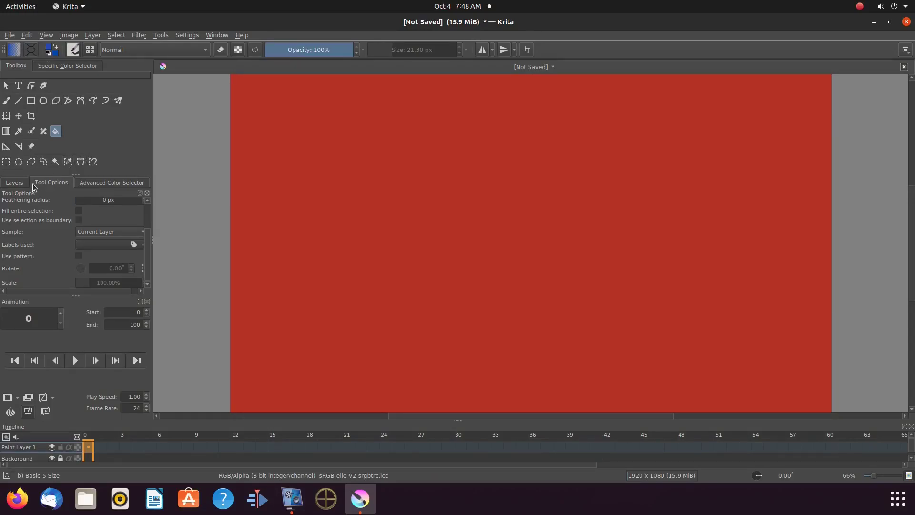
left_click(15, 183)
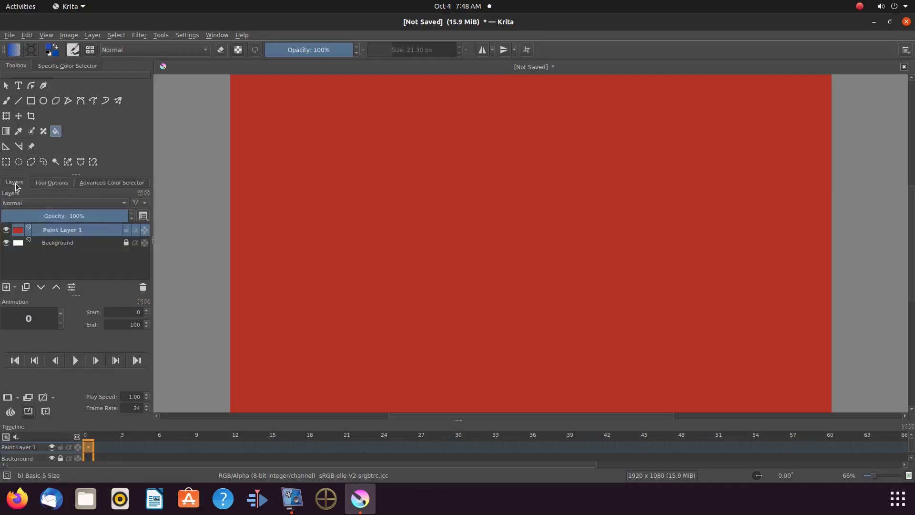
left_click(6, 288)
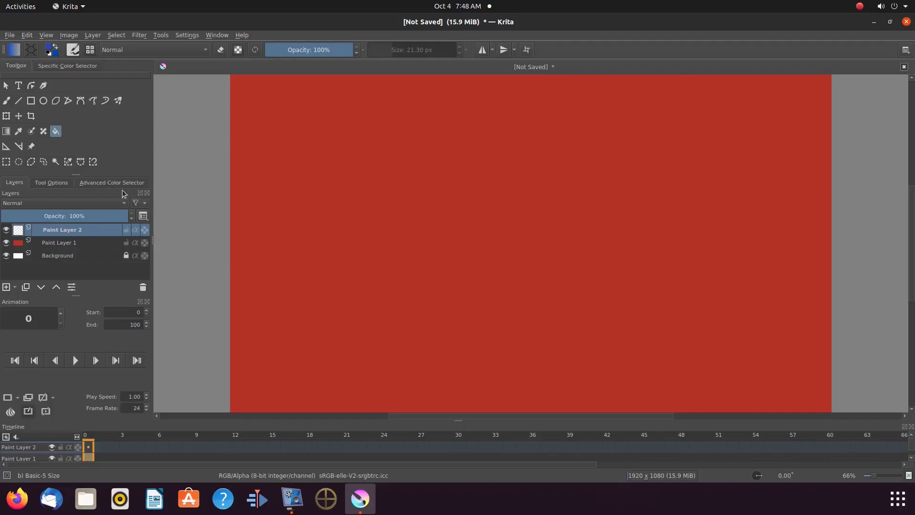
Step: Pattern-fill Paint Layer 2 with dark hexagons, then turn pattern filling back off
left_click(65, 186)
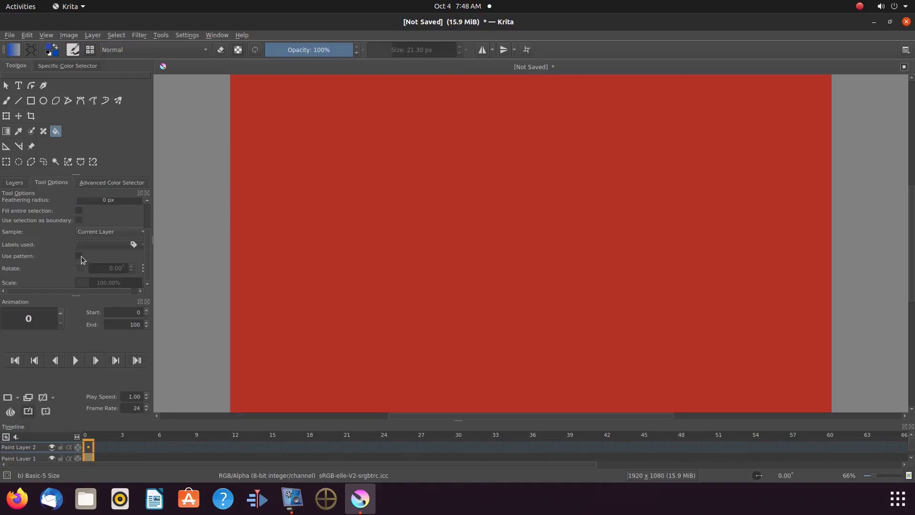
left_click(79, 257)
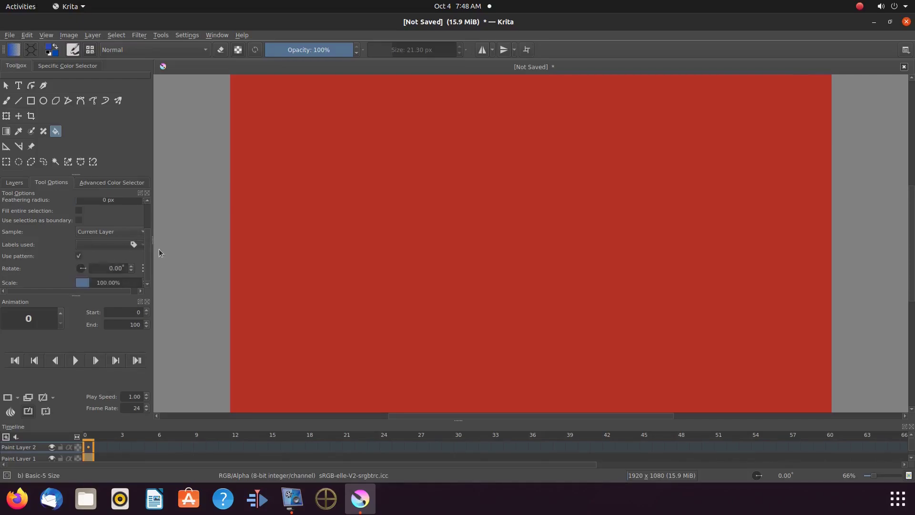
left_click(349, 224)
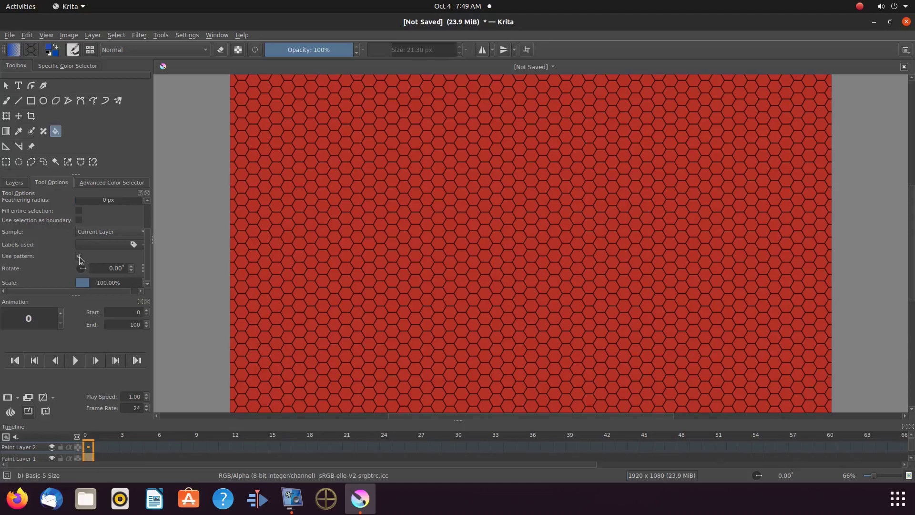
left_click(79, 257)
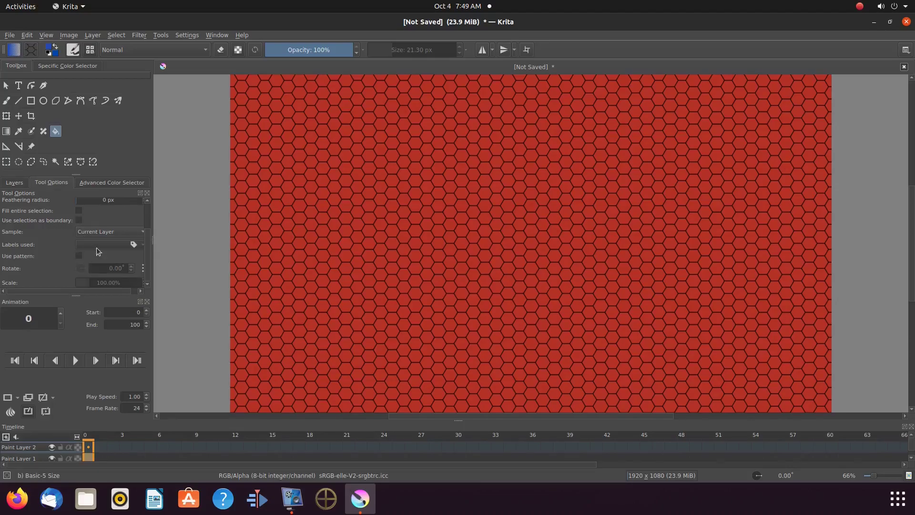
Step: Fill a closed ring of hexagons near the left edge with blue
left_click(253, 195)
left_click(266, 202)
left_click(276, 207)
left_click(274, 219)
left_click(264, 228)
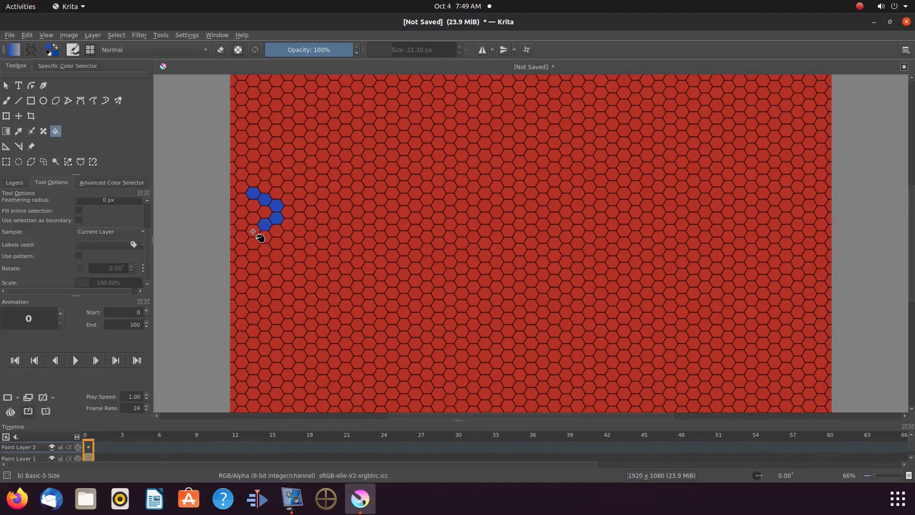
left_click(249, 230)
left_click(242, 224)
left_click(242, 199)
left_click(242, 212)
Step: Extend a blue chain of hexagons rightward and down, then add an empty Paint Layer 3
left_click(289, 213)
left_click(300, 219)
left_click(310, 228)
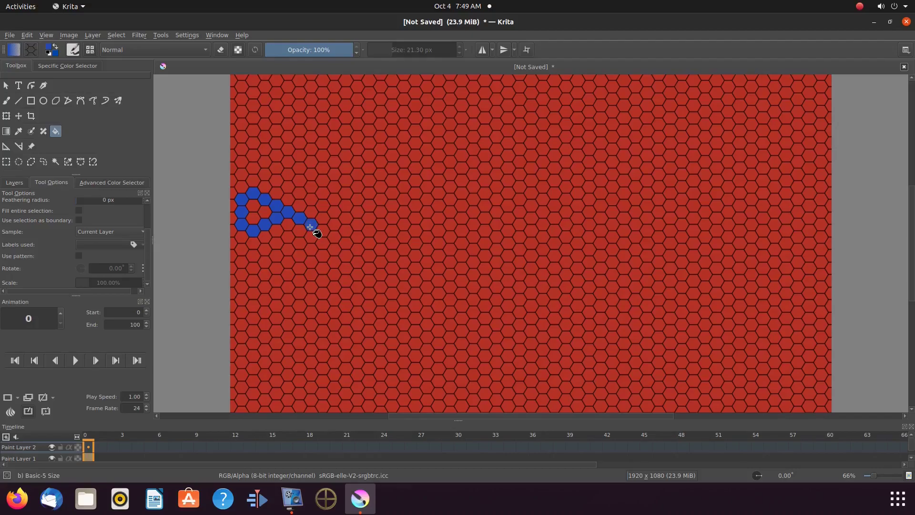
left_click(324, 231)
left_click(334, 240)
left_click(334, 250)
left_click(336, 264)
left_click(334, 275)
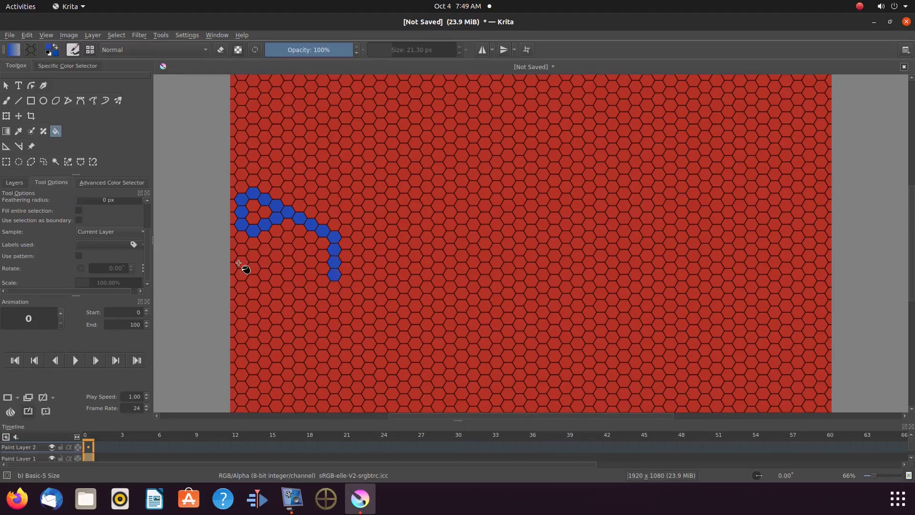
left_click(6, 287)
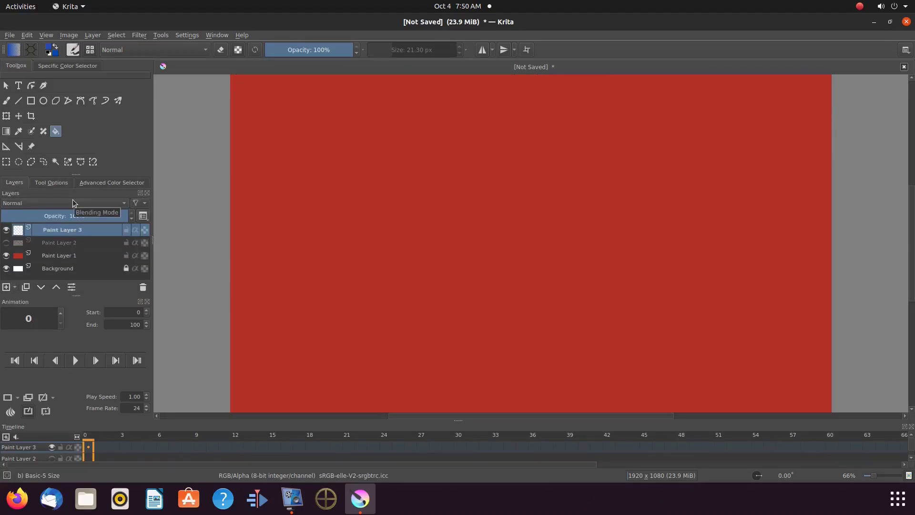
Step: Add a text box reading '1' at font size 72 on the canvas
left_click(19, 86)
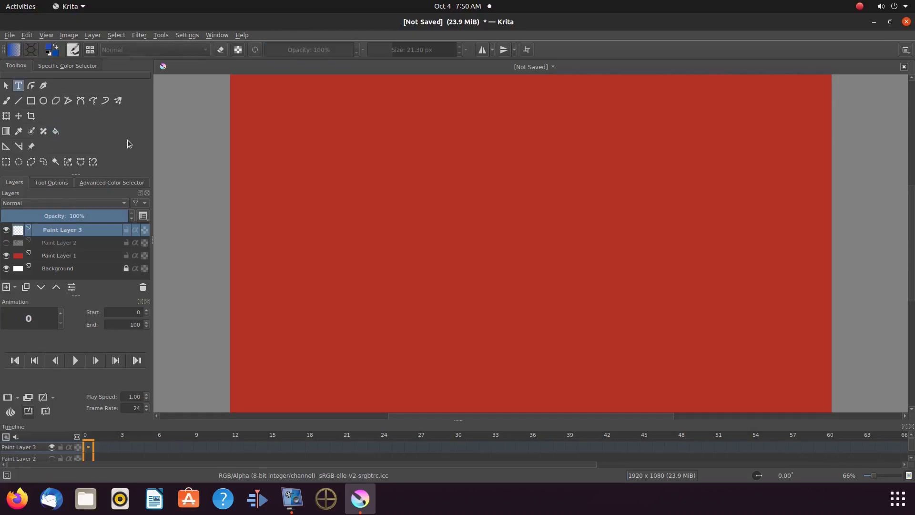
left_click(452, 170)
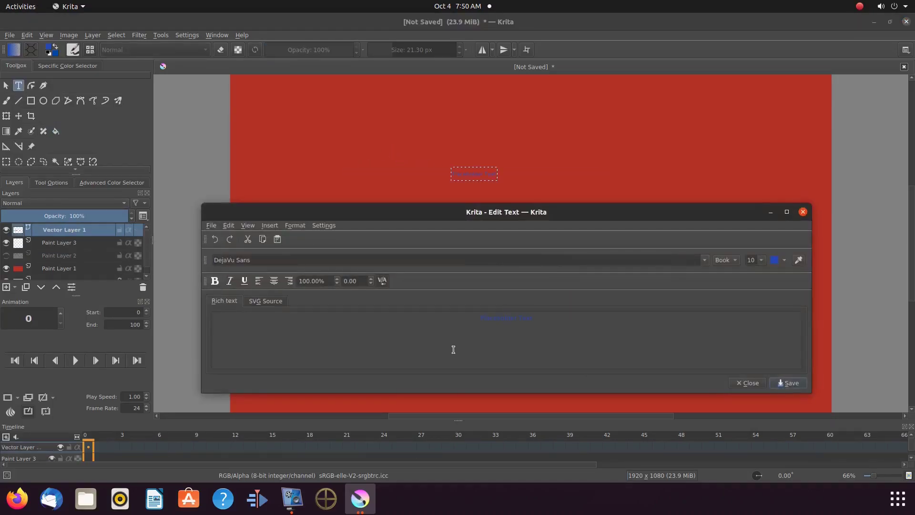
left_click_drag(503, 355, 465, 316)
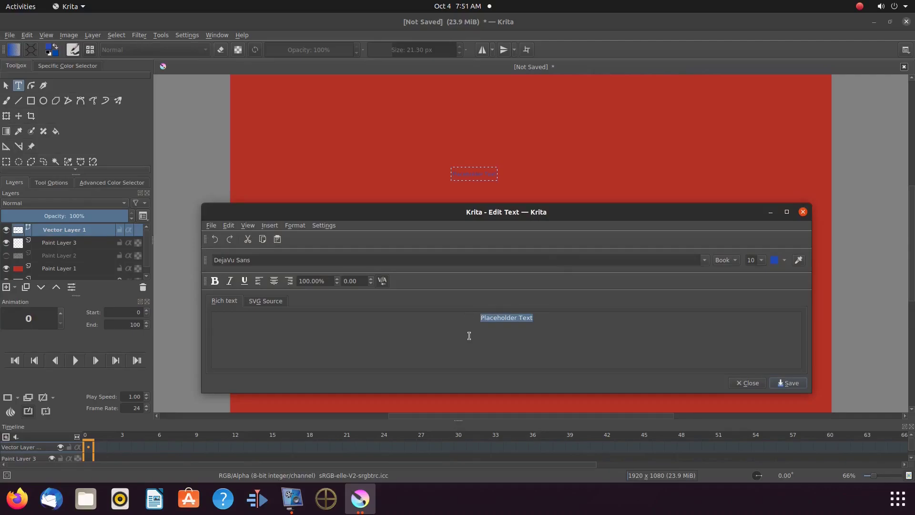
type("1")
left_click(761, 260)
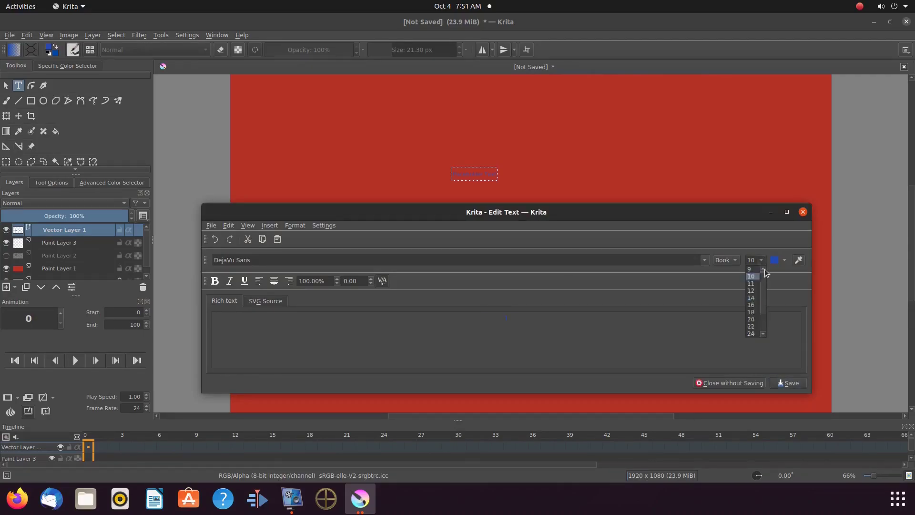
left_click(751, 336)
left_click(789, 383)
left_click(747, 382)
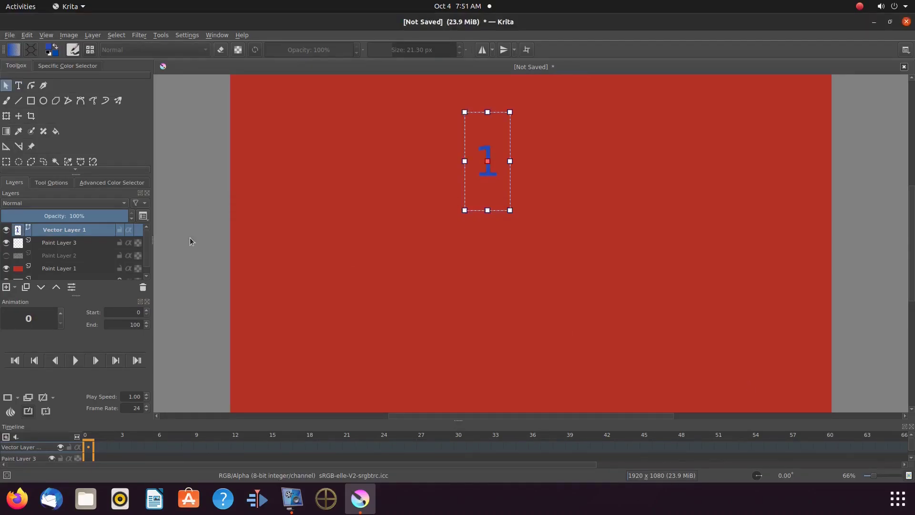
Step: Move the 1 toward the centre and stretch it wider and taller across the canvas
left_click_drag(472, 181, 485, 262)
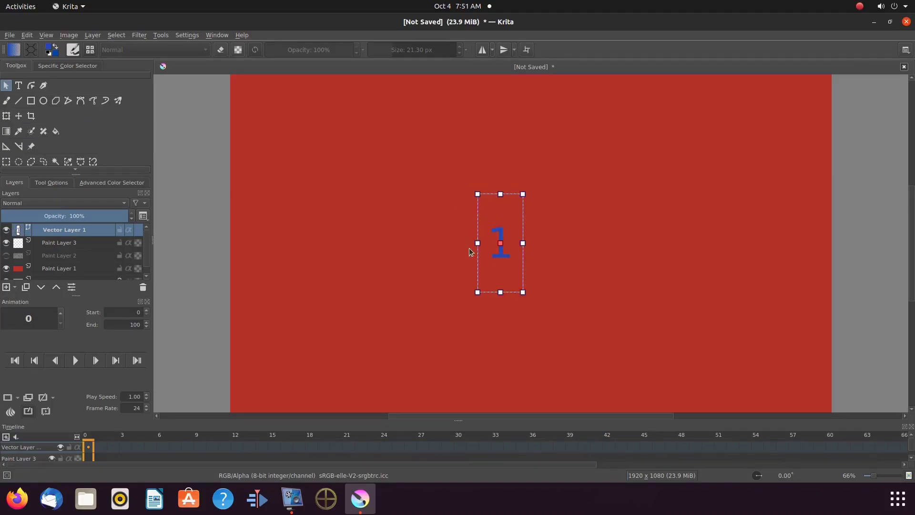
key("ctrl+t")
left_click_drag(478, 244, 784, 247)
left_click_drag(542, 227, 538, 97)
left_click_drag(542, 261, 554, 393)
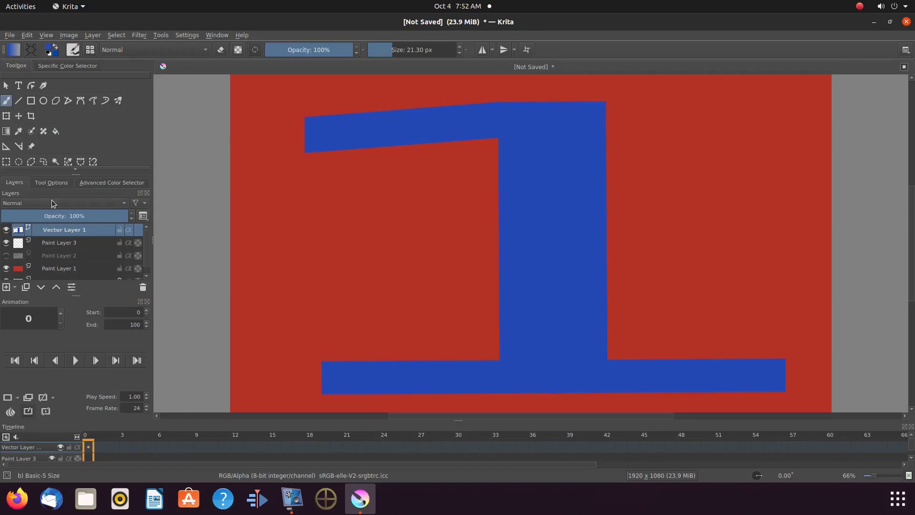
Step: Open Layer Style for Vector Layer 1 and move the dialog aside
right_click(71, 231)
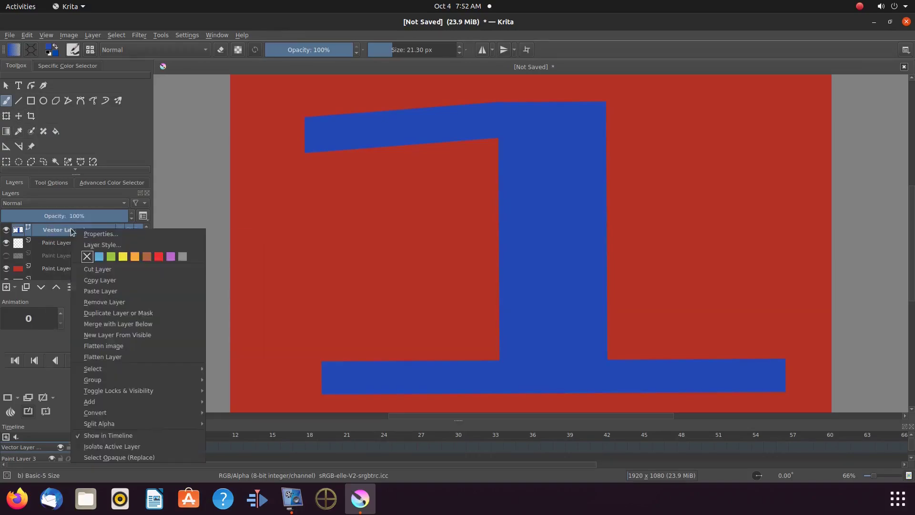
left_click(101, 245)
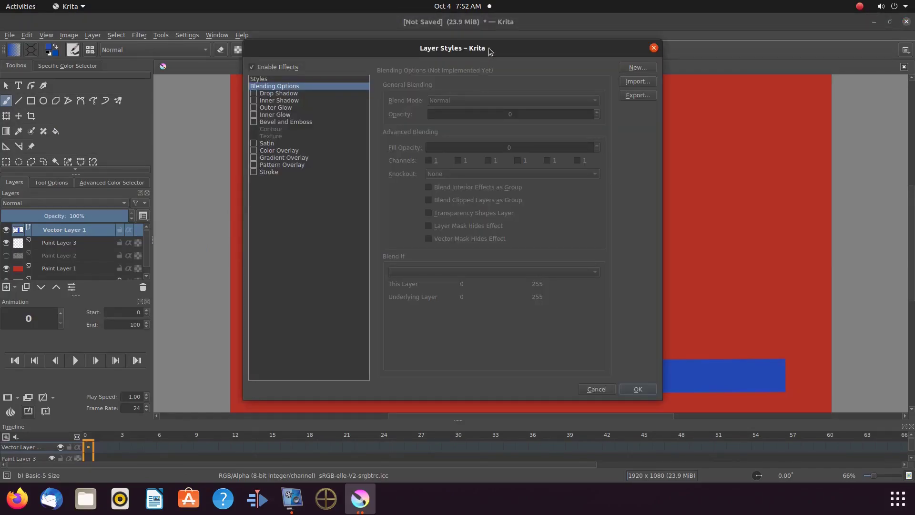
left_click_drag(454, 48, 213, 80)
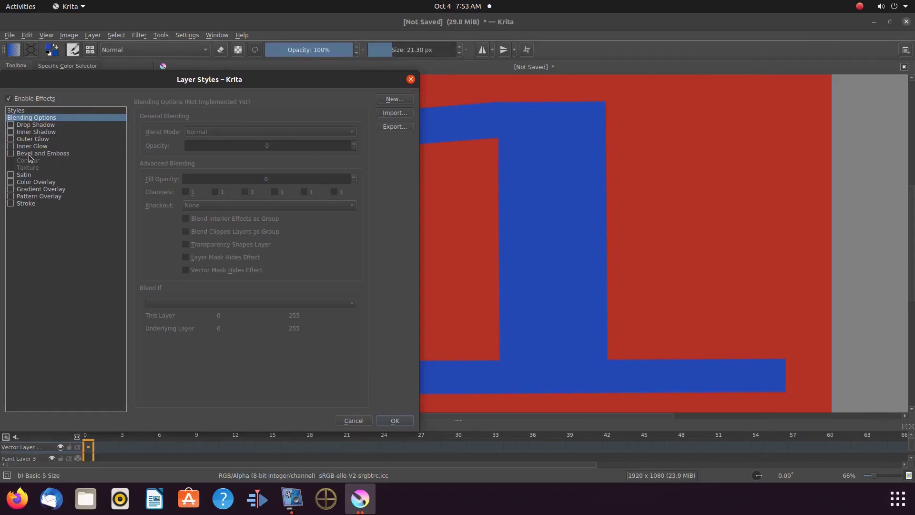
Step: Enable Bevel and Emboss with the Abstract_lines.png texture on the 1
left_click(11, 153)
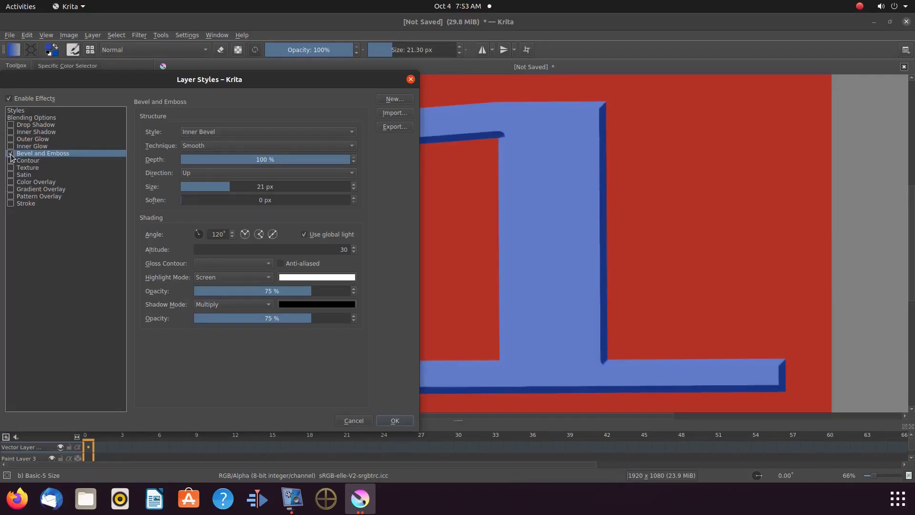
left_click(10, 168)
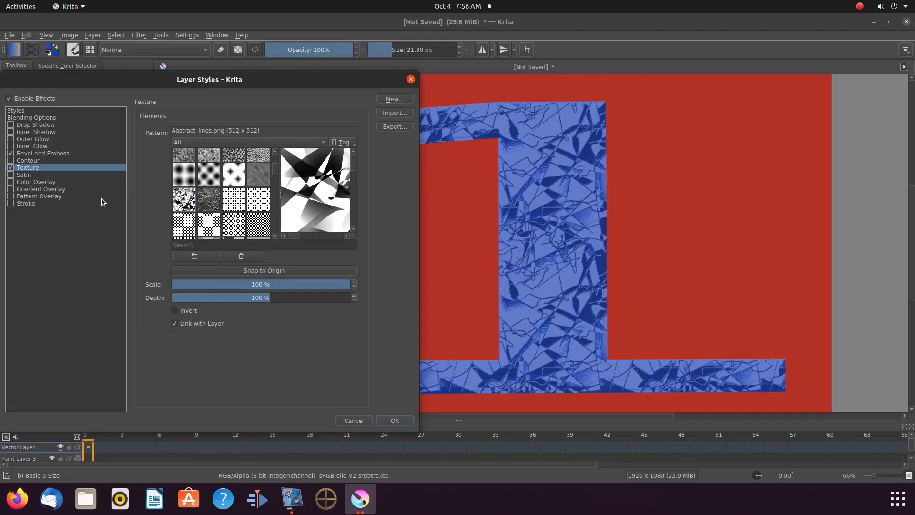
Step: Turn off Texture and Bevel and Emboss, and enable a Multiply Pattern Overlay at 75% opacity
left_click(10, 170)
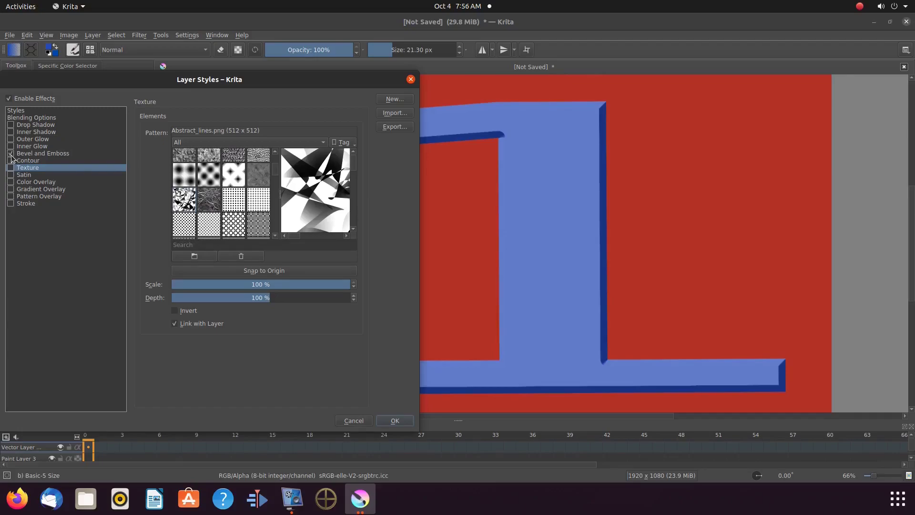
left_click(11, 154)
left_click(27, 197)
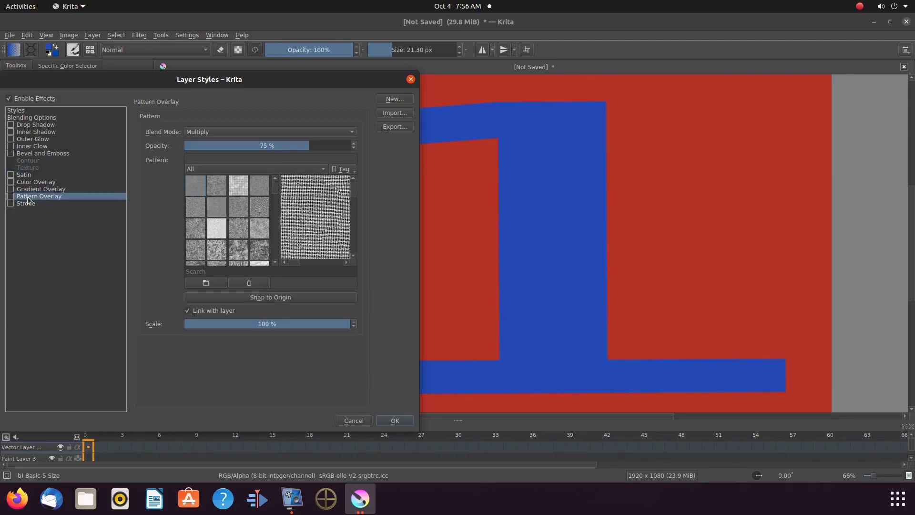
left_click(10, 197)
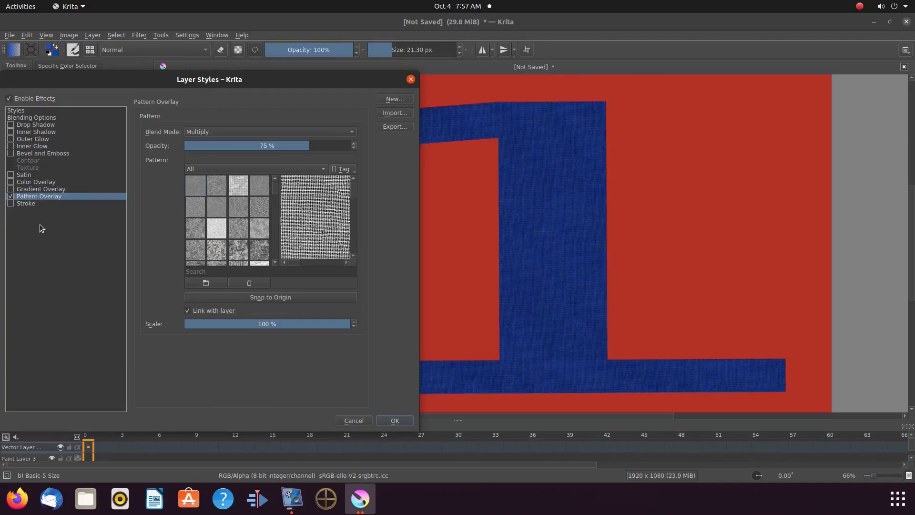
Step: Try foil, Abstract_lines, Stars_Sized and DITH 0808 SPOT overlays, settling on 21_texture-chainmail.png
left_click(275, 235)
left_click(218, 232)
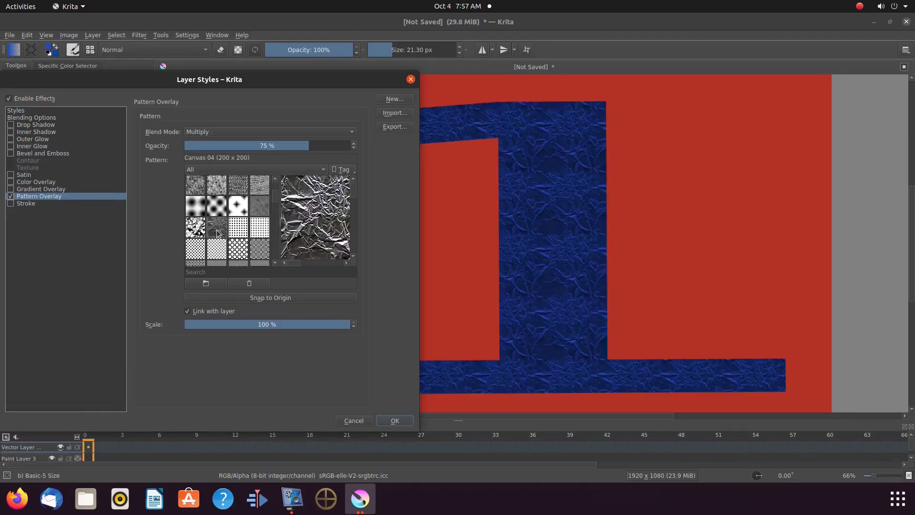
left_click(202, 234)
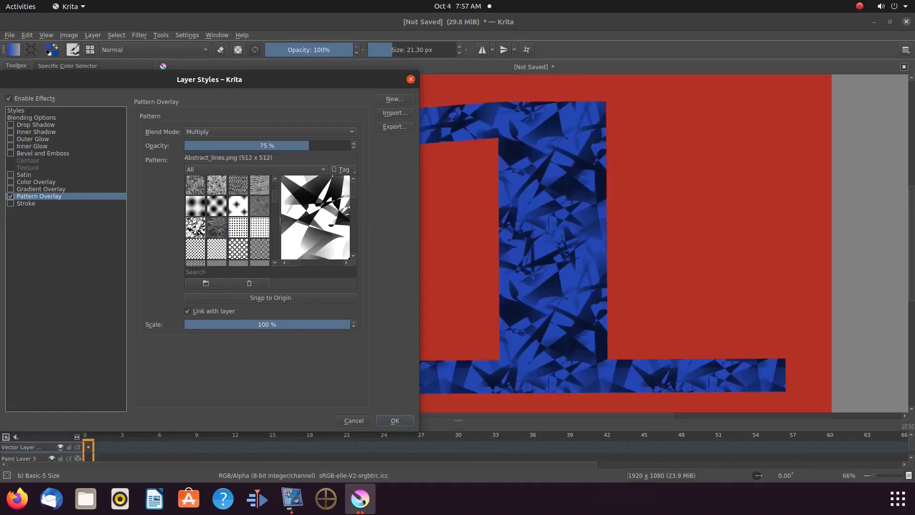
scroll(274, 244, "down", 4)
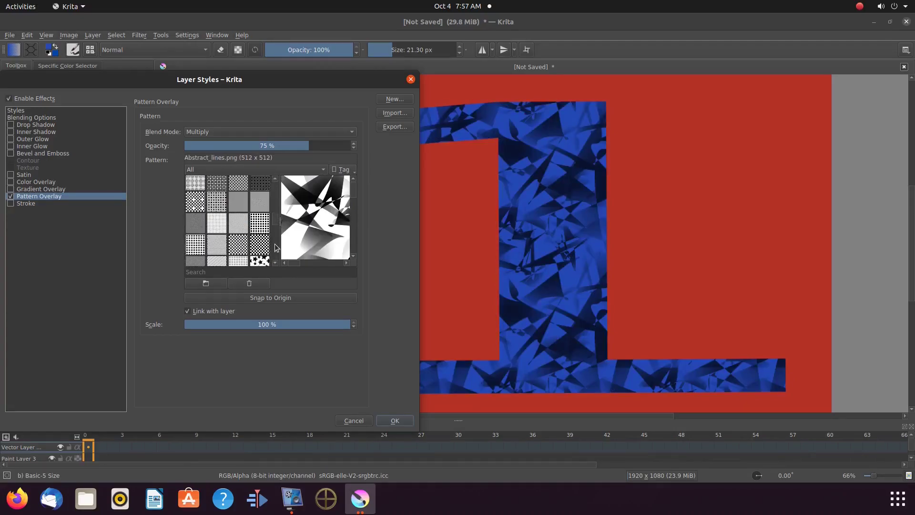
left_click(259, 211)
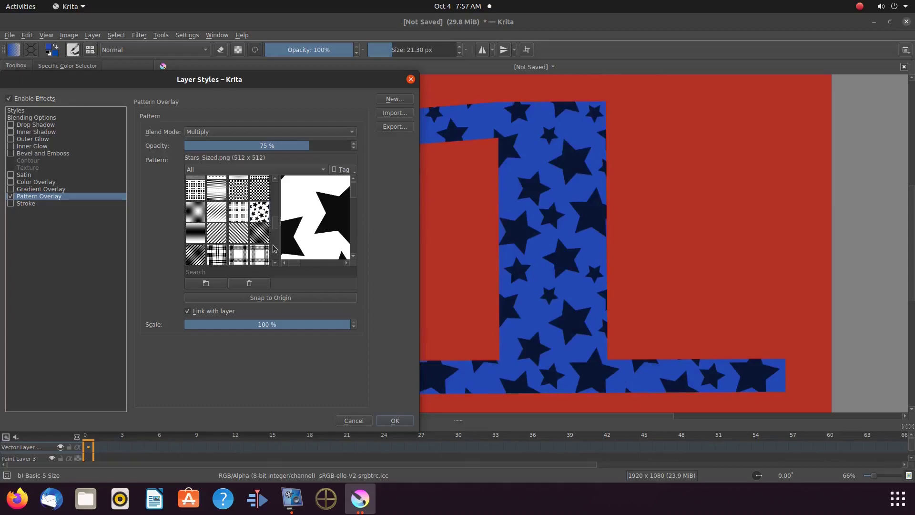
scroll(274, 248, "down", 3)
scroll(275, 248, "up", 4)
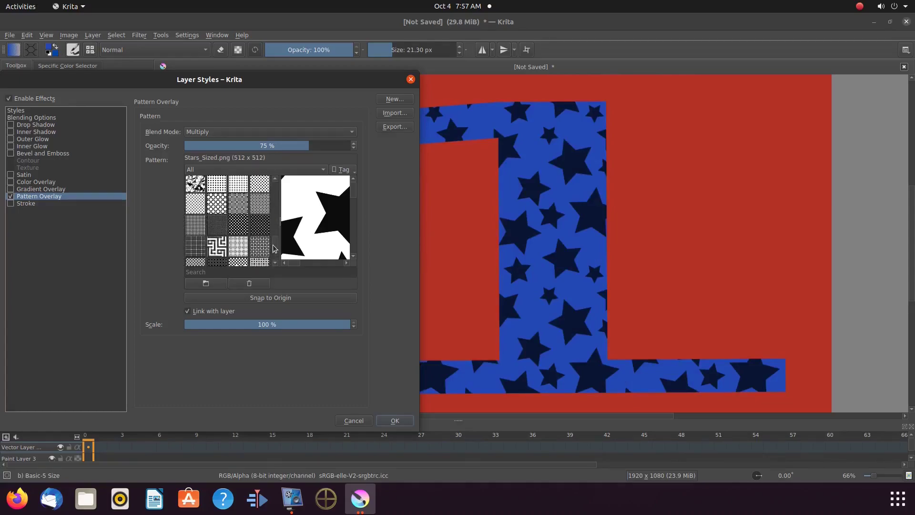
scroll(274, 248, "down", 1)
left_click(273, 248)
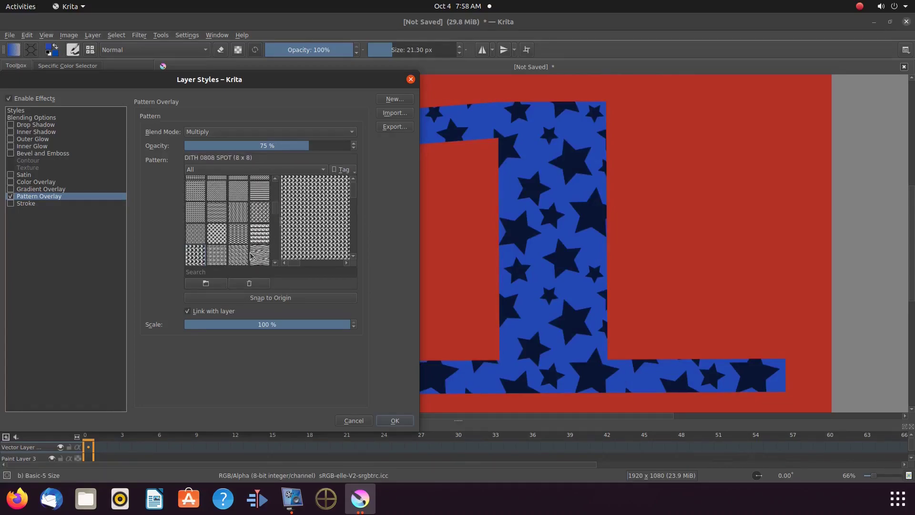
scroll(278, 251, "down", 1)
scroll(277, 251, "down", 4)
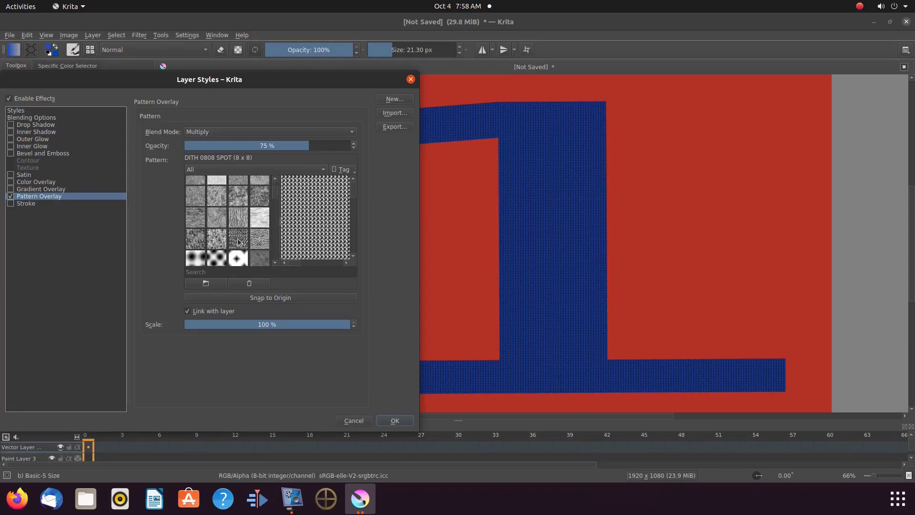
left_click(238, 242)
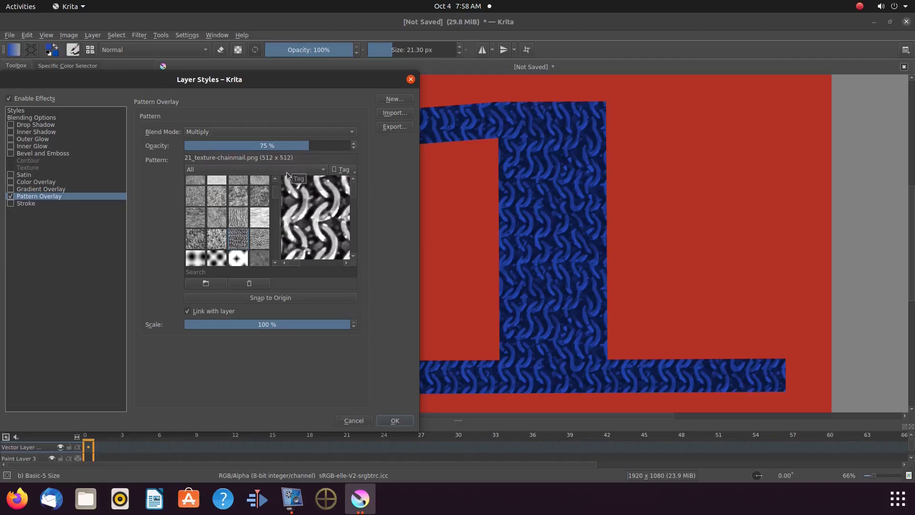
left_click_drag(317, 324, 352, 325)
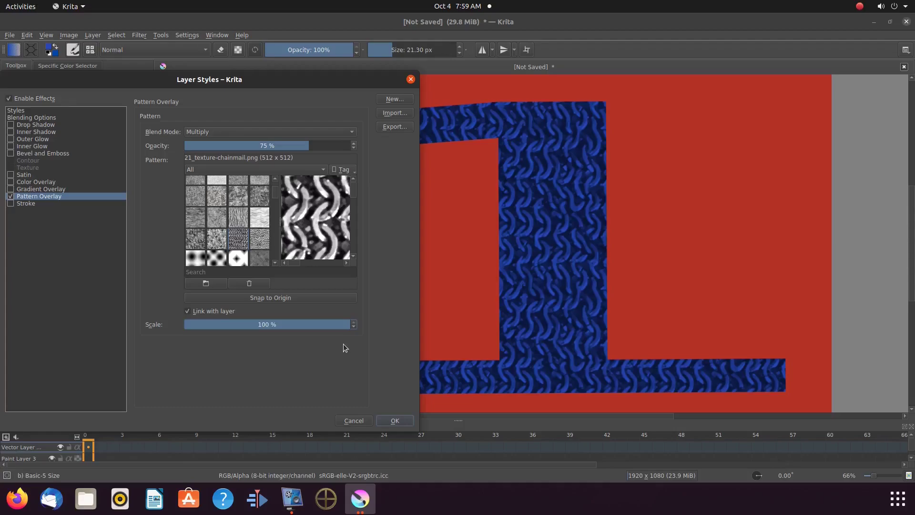
left_click(21, 205)
key("Up")
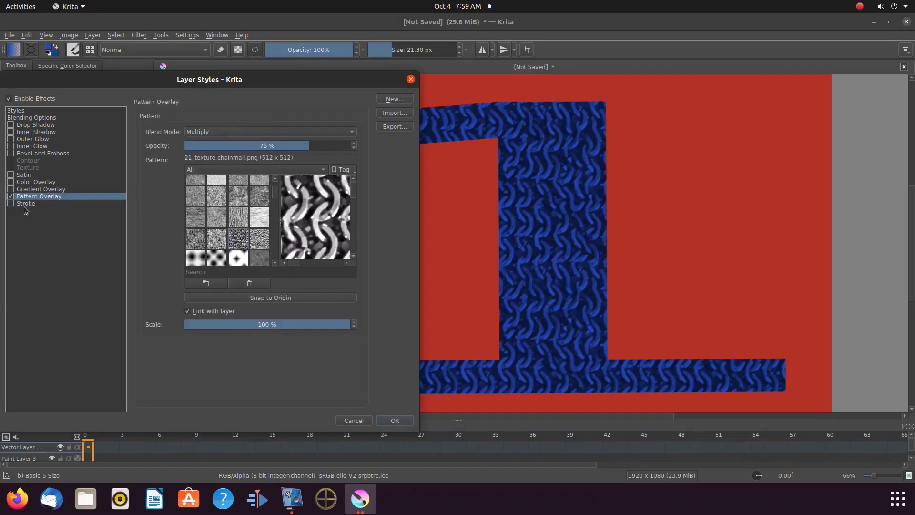